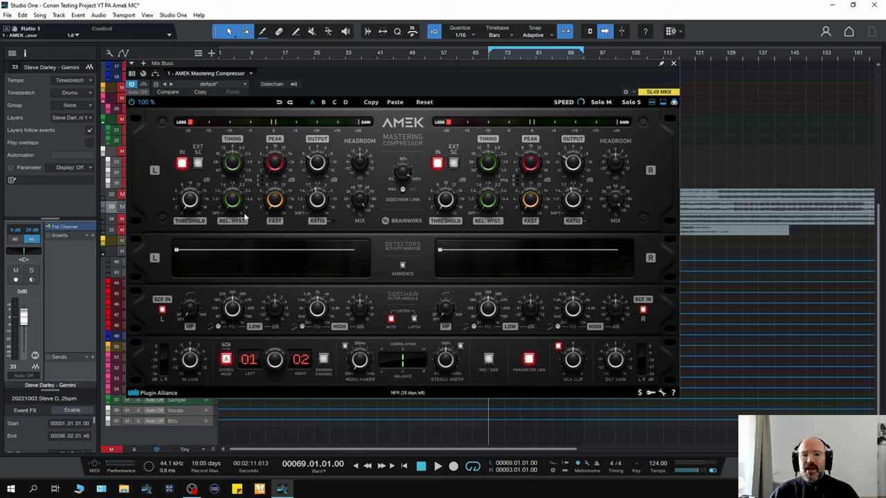
Step: Turn the mix-buss AMEK compressor's ratio knob up from 1.8 to 2.0
scroll(315, 208, up, 1)
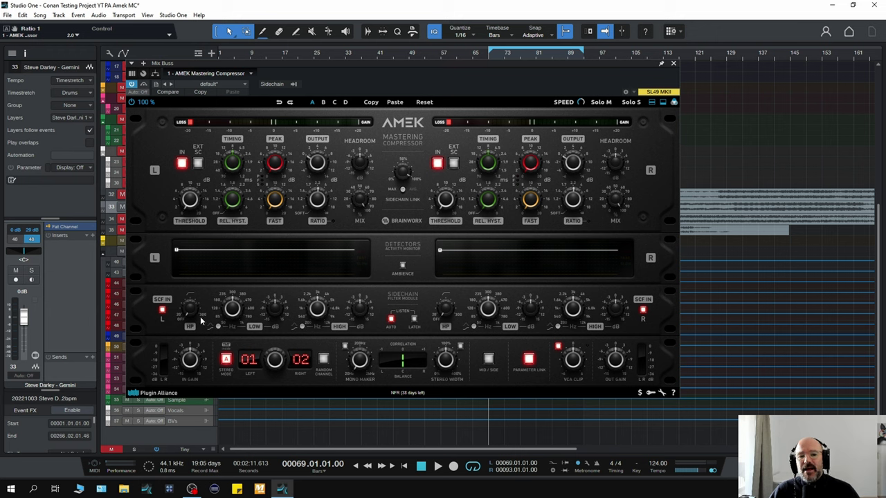
Step: Bring the sidechain high-pass frequency up from Off, then back down to settle near 117 Hz
mouse_move(187, 318)
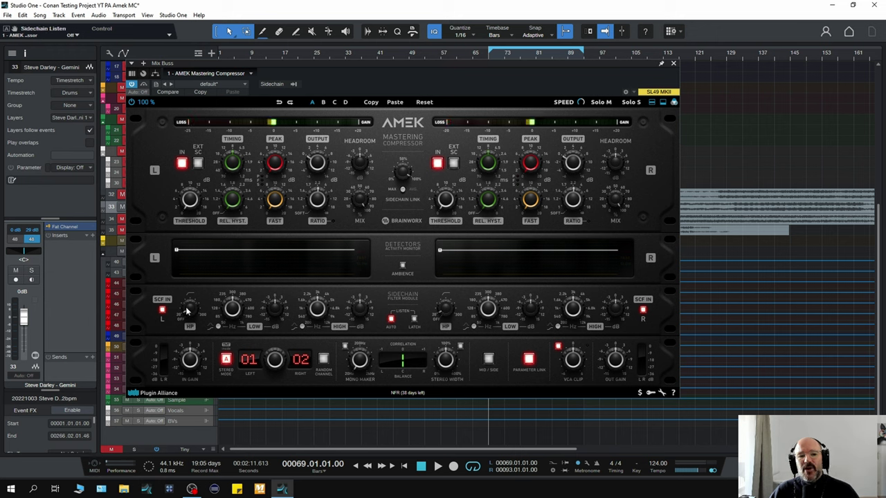
drag(187, 315, 180, 279)
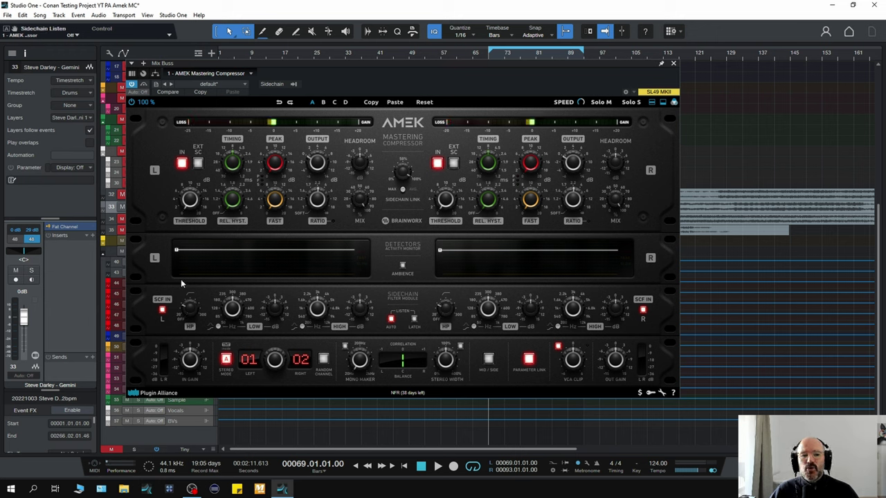
scroll(186, 310, up, 2)
scroll(186, 310, up, 4)
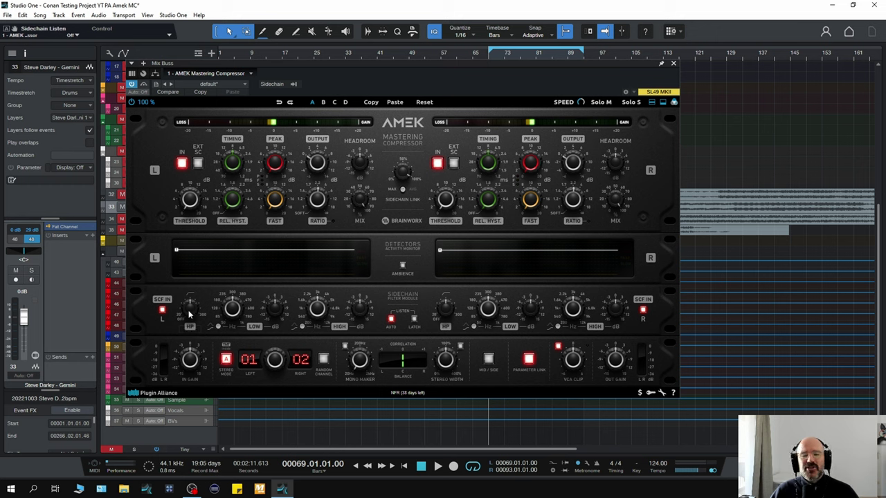
mouse_move(185, 312)
scroll(185, 312, down, 2)
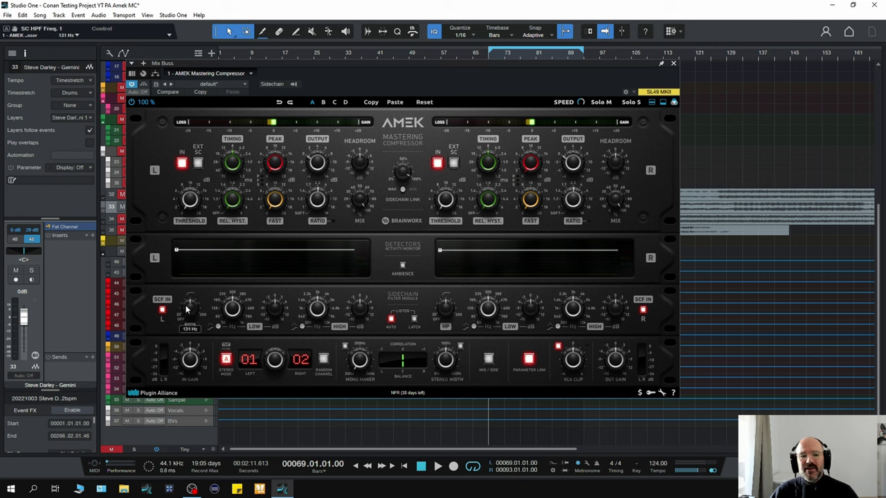
scroll(189, 313, down, 1)
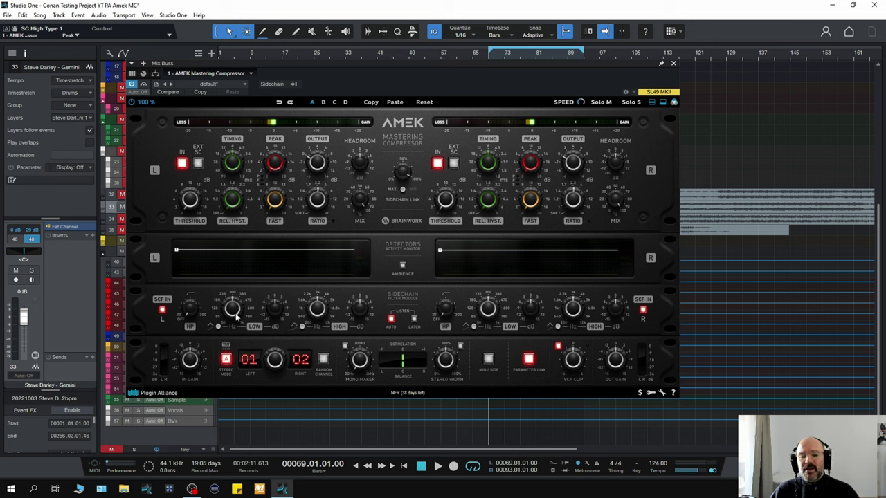
Step: Lower the sidechain low band to 304 Hz and move the sidechain high band to 3.0 kHz
mouse_move(236, 314)
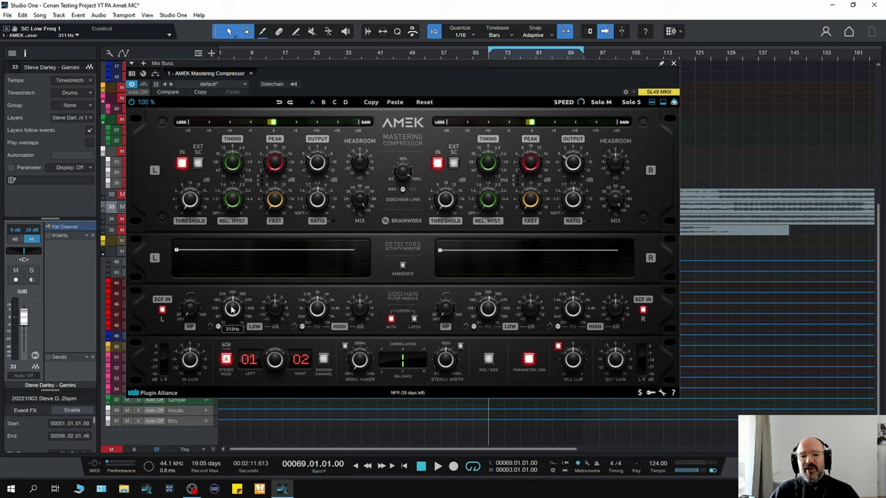
scroll(233, 309, down, 2)
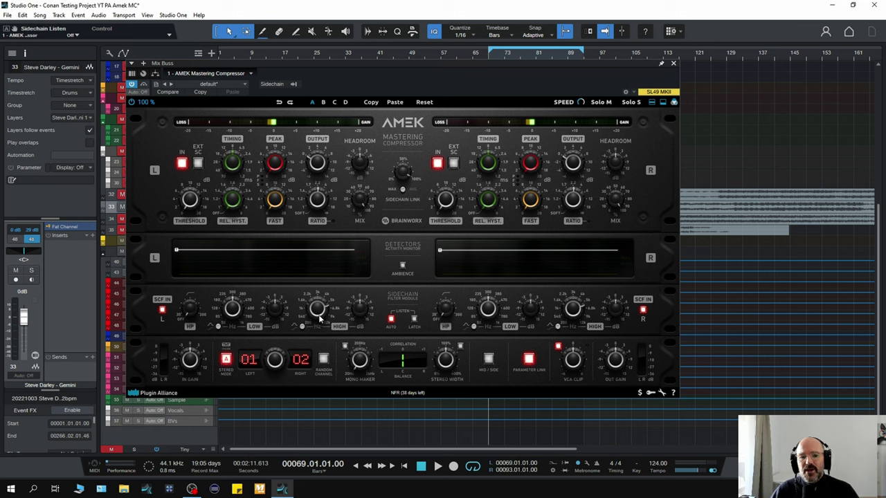
mouse_move(319, 317)
mouse_down()
mouse_move(313, 299)
mouse_move(317, 329)
mouse_move(316, 301)
mouse_move(321, 311)
mouse_move(309, 333)
mouse_move(311, 327)
mouse_up()
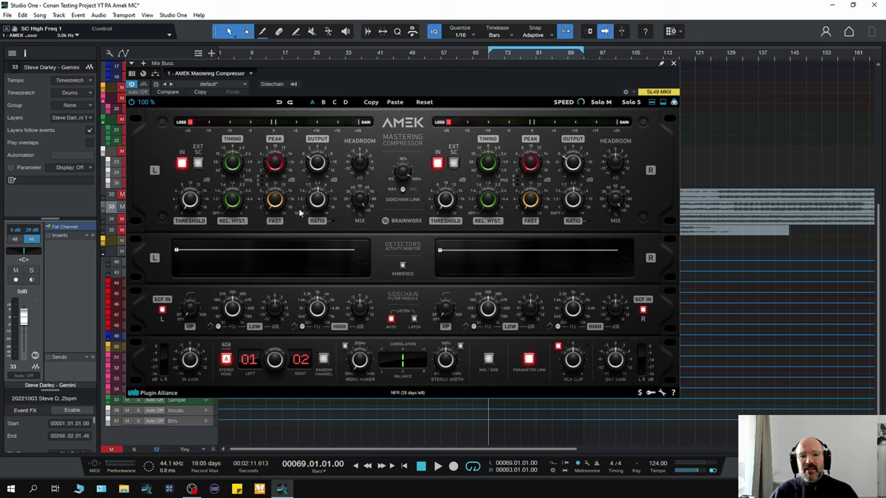
Step: Play and stop the mix, try the detectors' Ambience mode on then off, and replay
key(space)
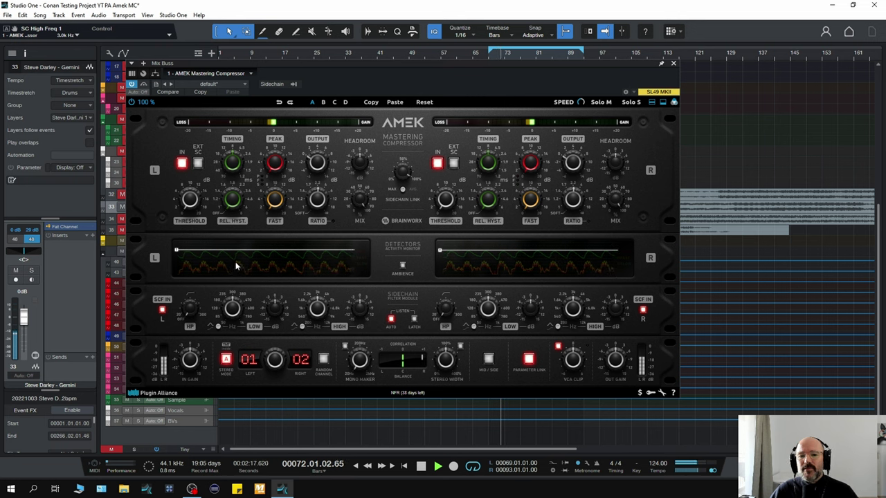
key(space)
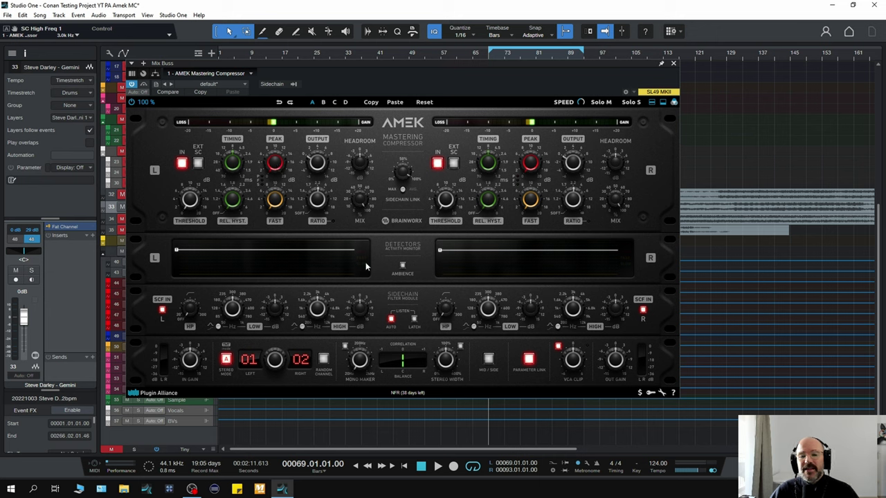
click(403, 265)
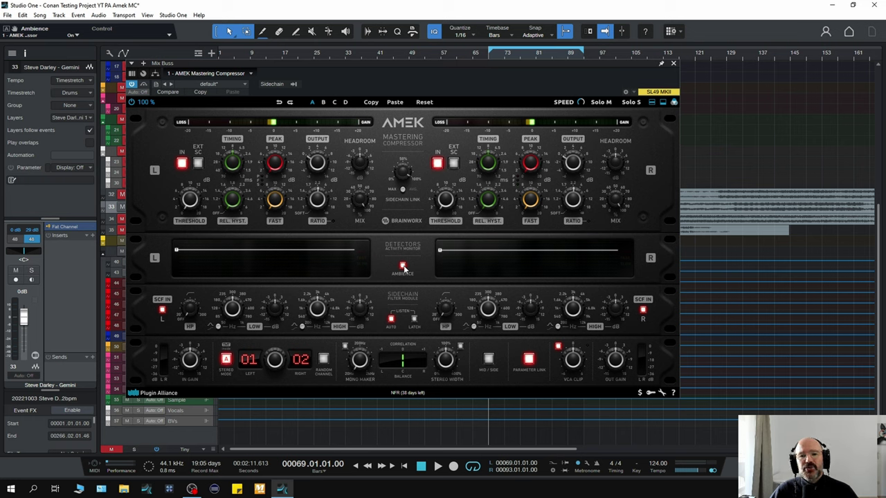
click(402, 267)
key(space)
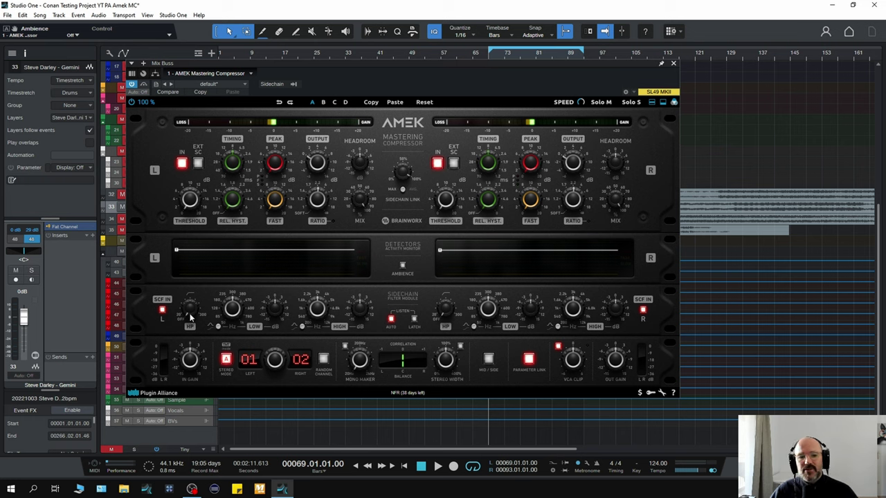
Step: Audition the mix while lowering the sidechain high-pass filter to about 119 Hz
key(space)
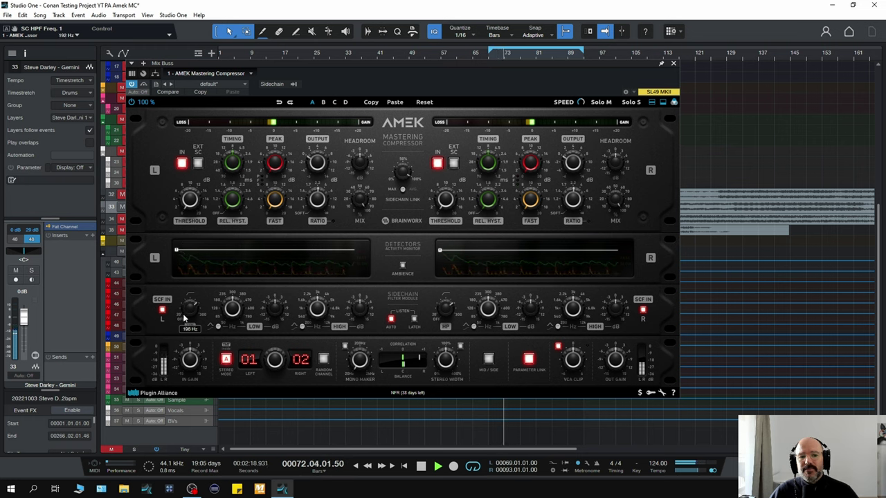
drag(191, 315, 184, 334)
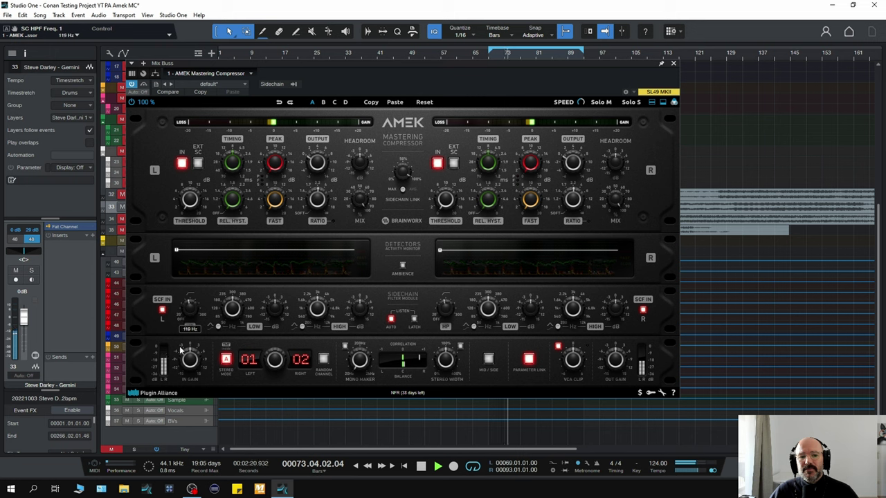
key(space)
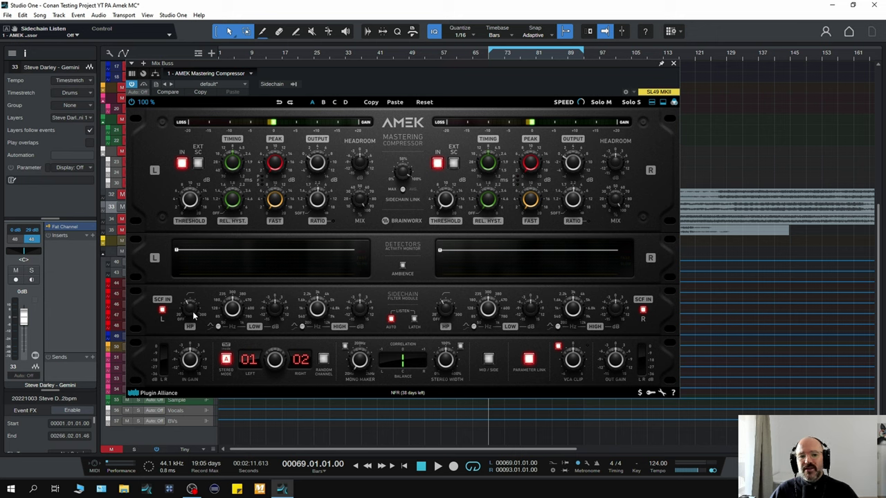
Step: Raise the sidechain high-band frequency to about 1.5 kHz during playback, then replay to compare
click(190, 326)
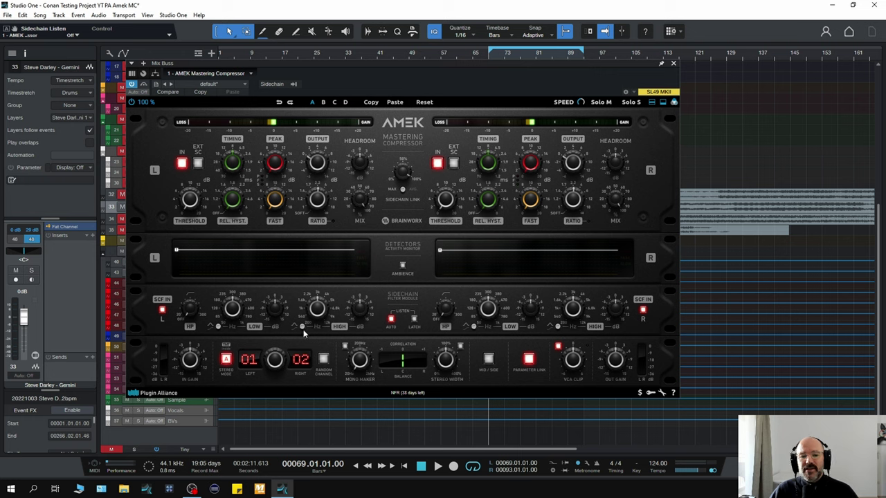
key(space)
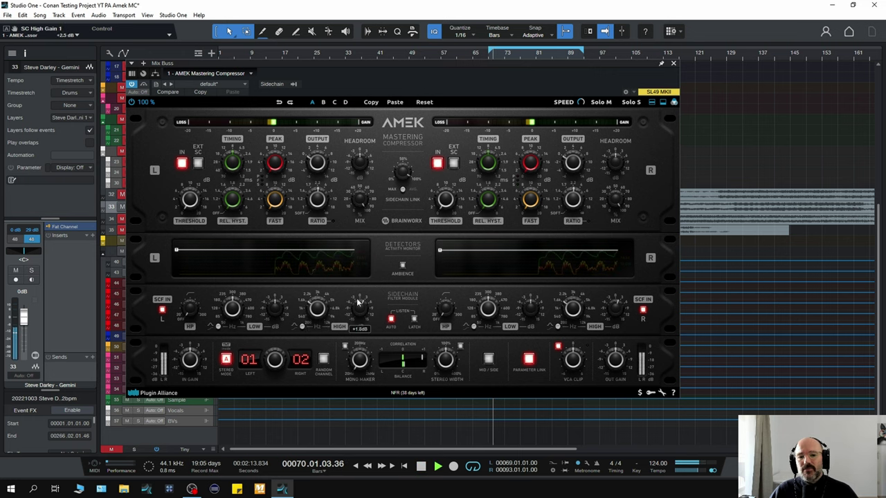
mouse_move(315, 324)
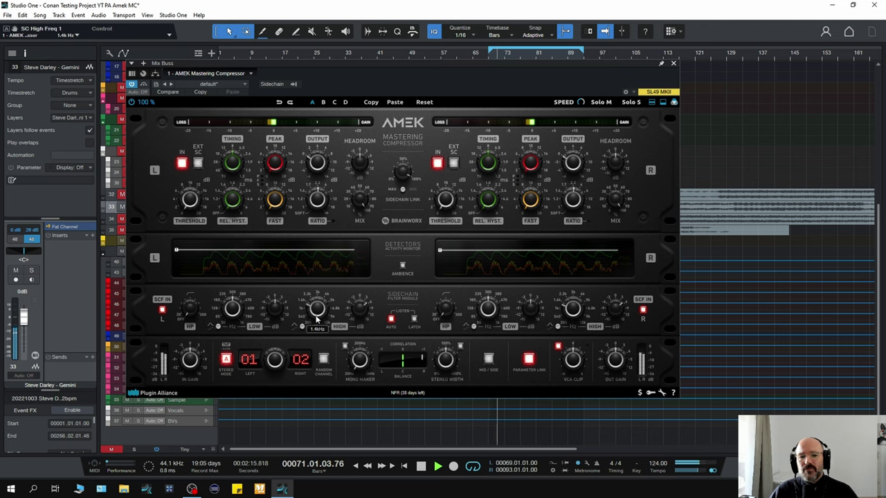
drag(312, 324, 313, 312)
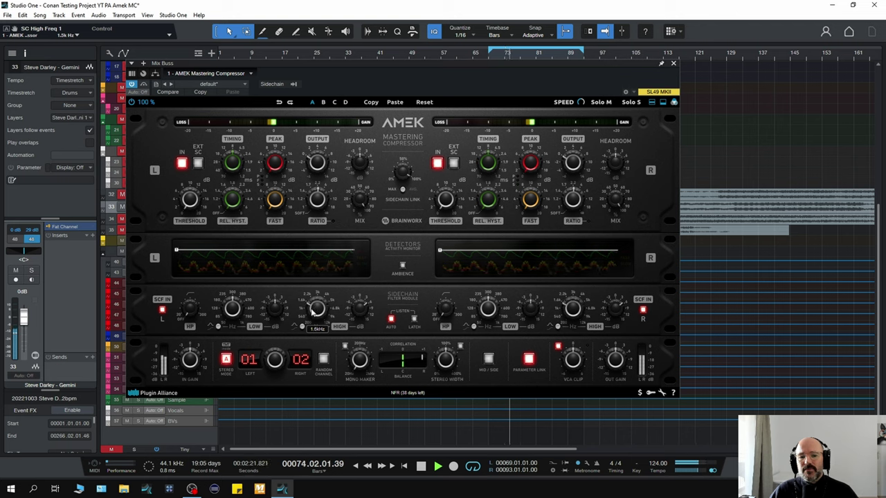
key(space)
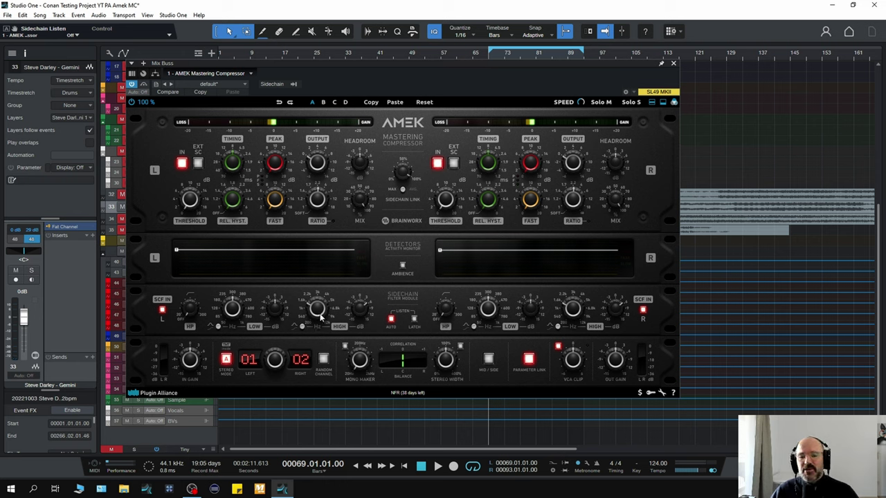
key(space)
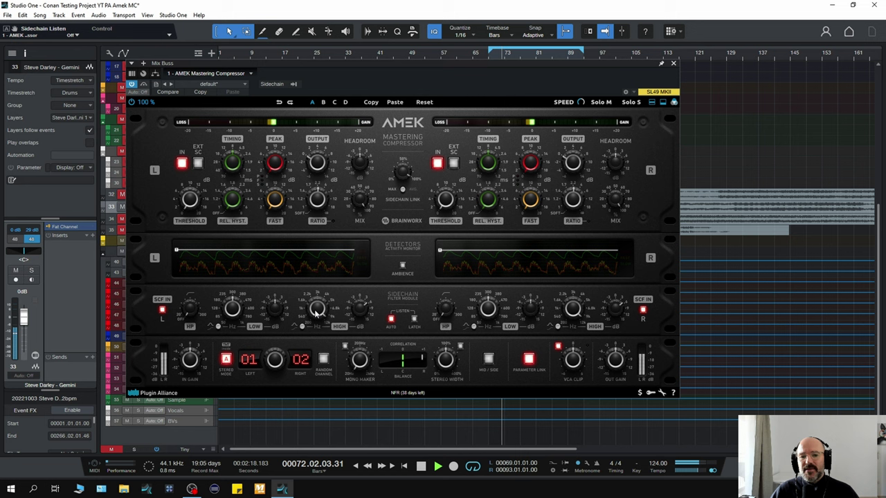
key(space)
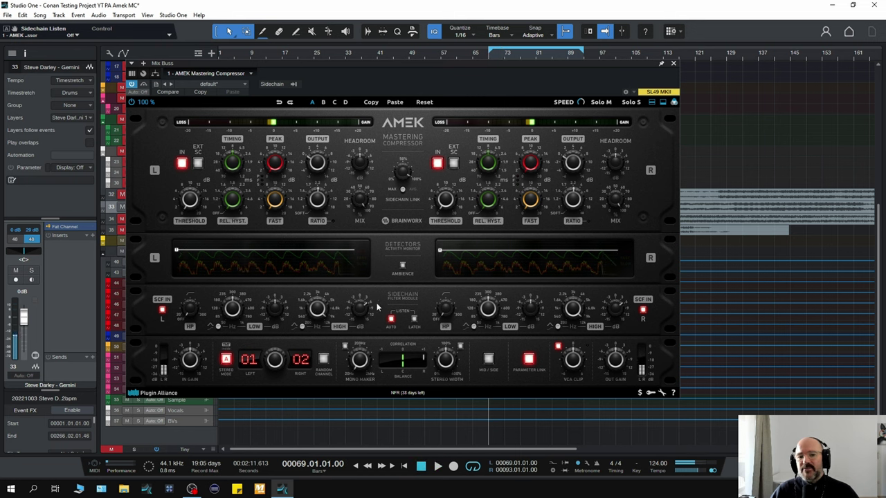
Step: Latch sidechain listen on, play and stop the mix, then reset the sidechain high-pass to 20 Hz
click(413, 321)
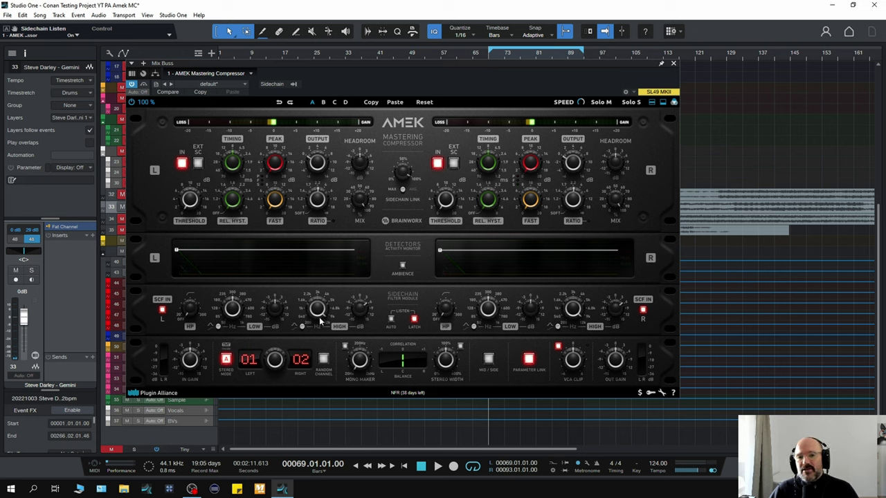
key(space)
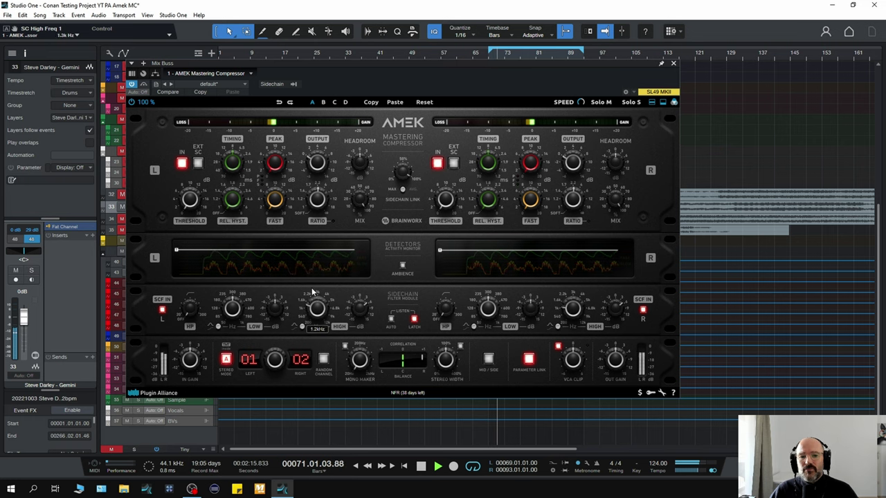
mouse_move(313, 294)
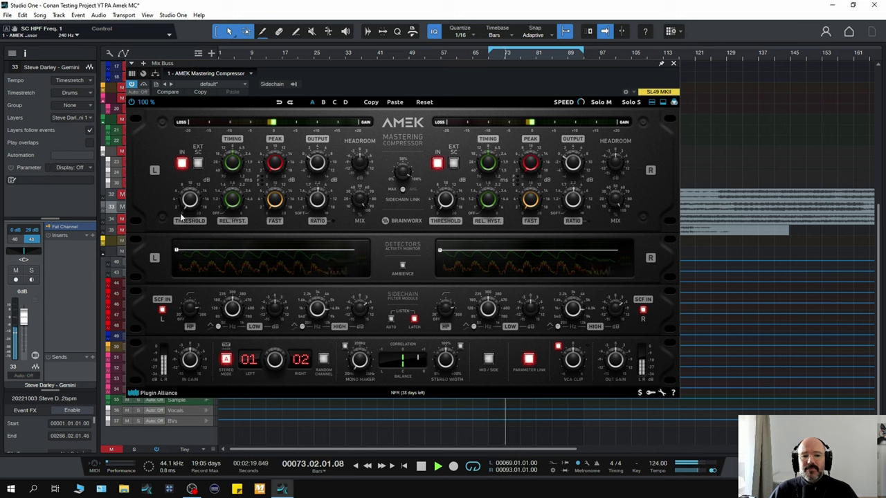
key(space)
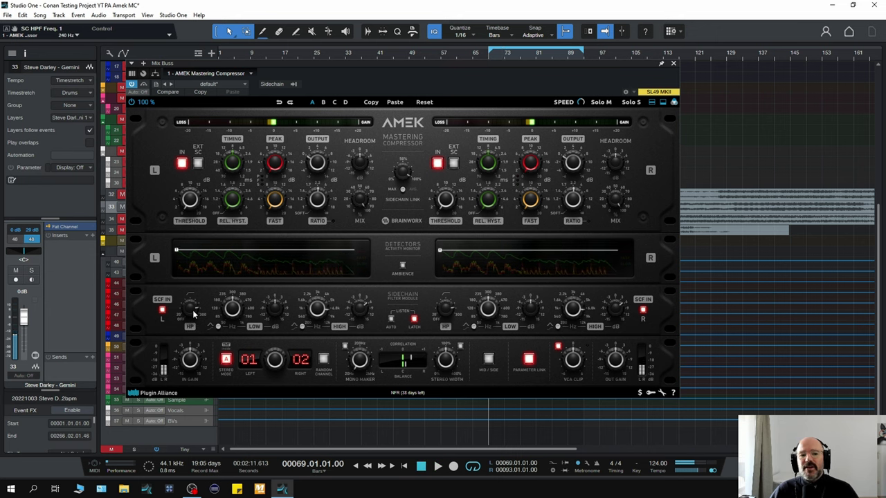
mouse_move(194, 324)
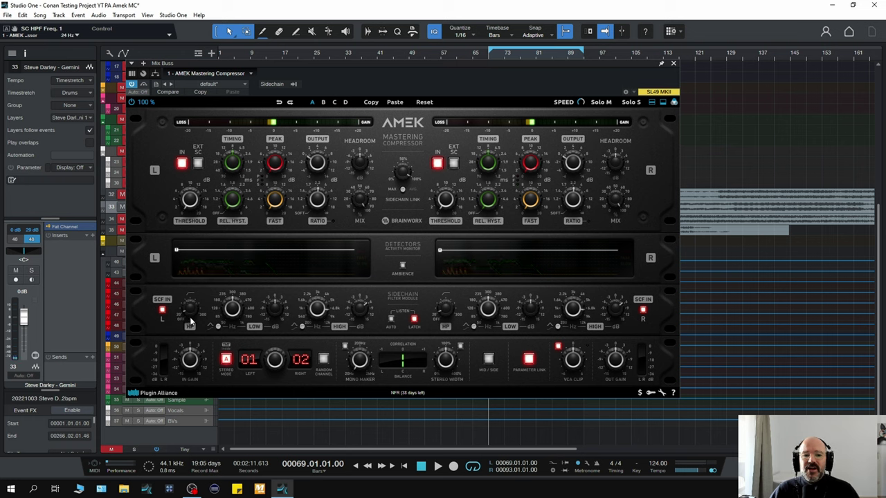
double_click(191, 323)
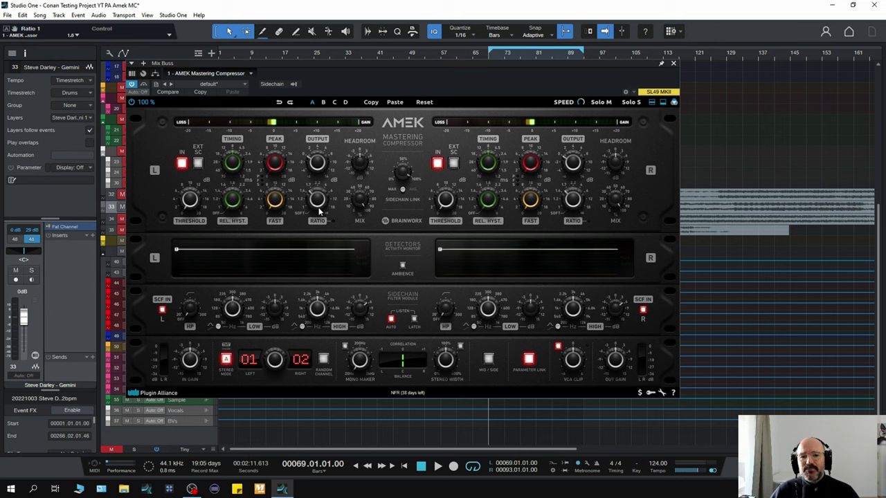
Step: Nudge the left RATIO knob slightly so the linked right channel's ratio follows
drag(319, 211, 319, 207)
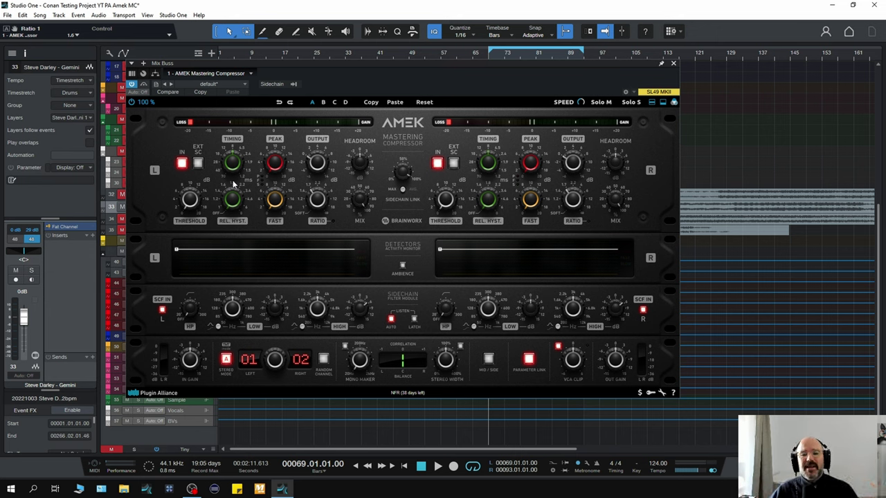
Step: During playback, raise the threshold from 2.0 dB to 3.0 dB, replay, then bypass the compressor
key(space)
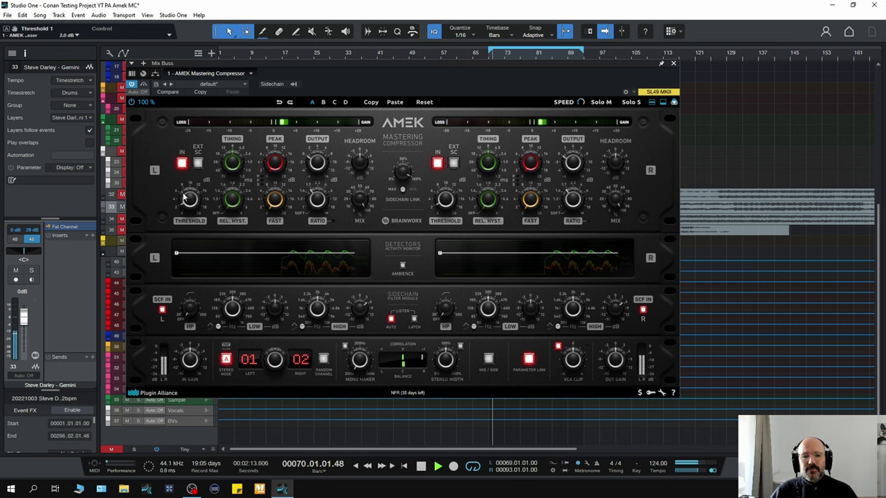
scroll(184, 196, up, 1)
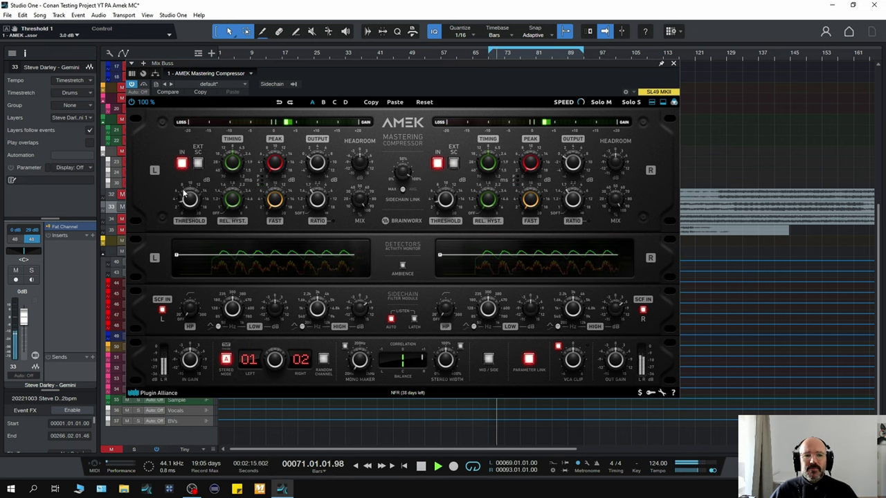
key(space)
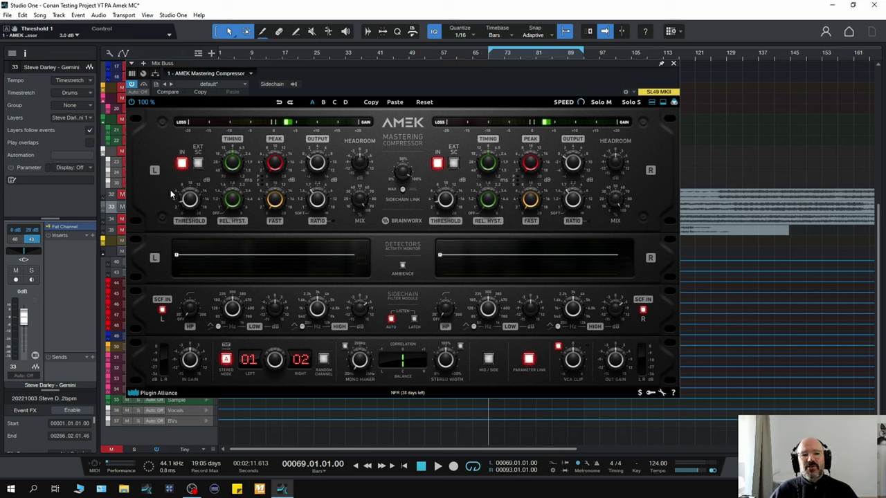
key(space)
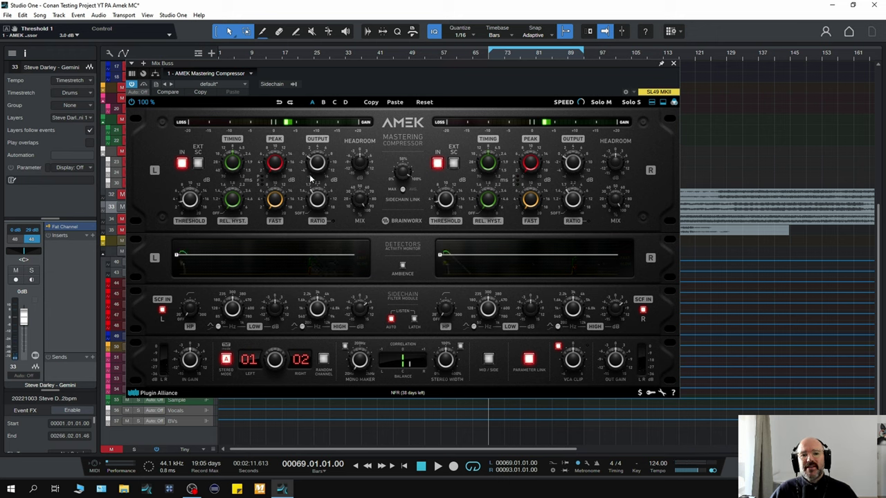
key(space)
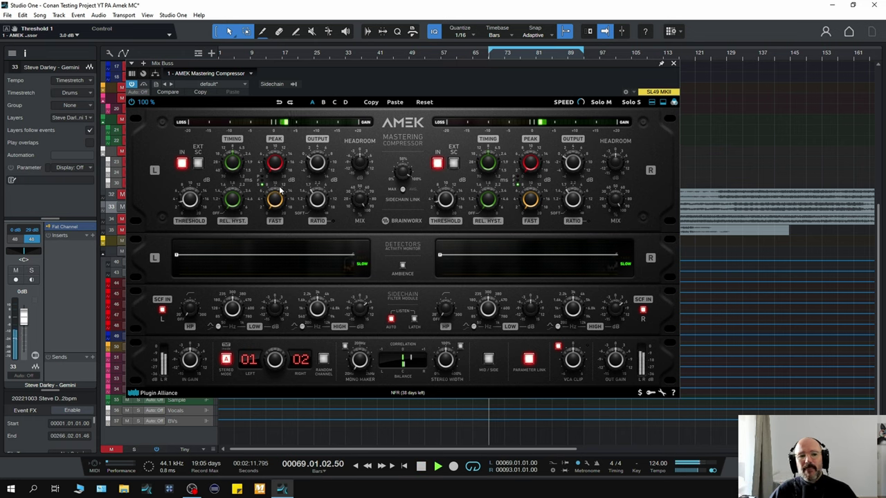
click(132, 102)
click(131, 102)
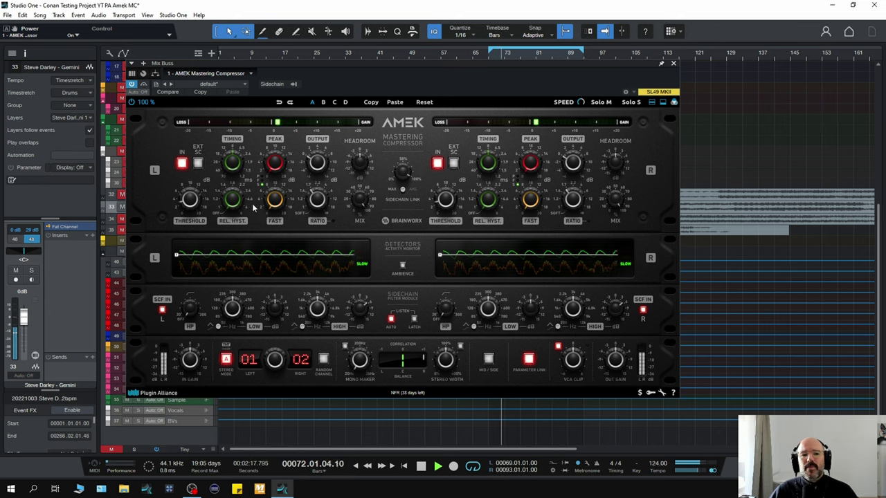
key(space)
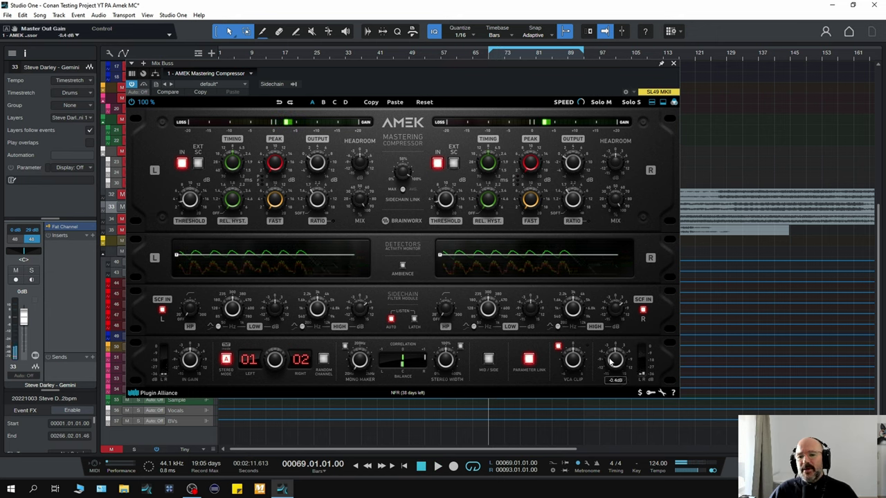
key(space)
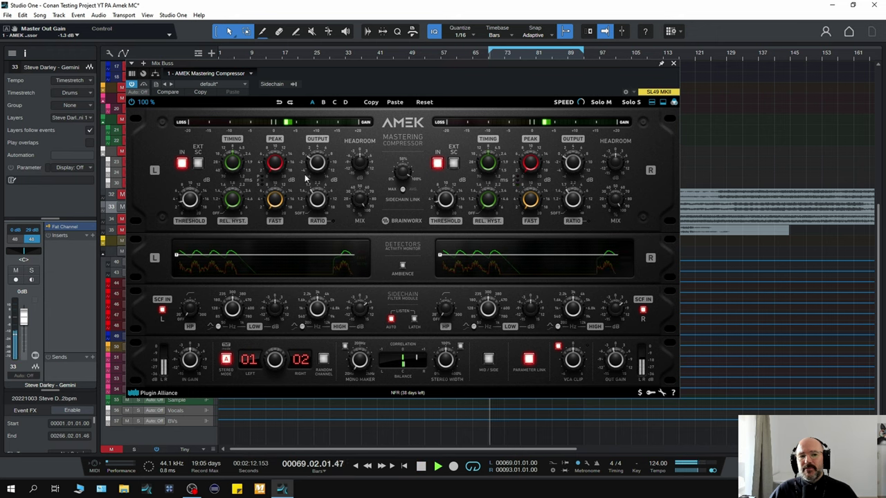
click(131, 101)
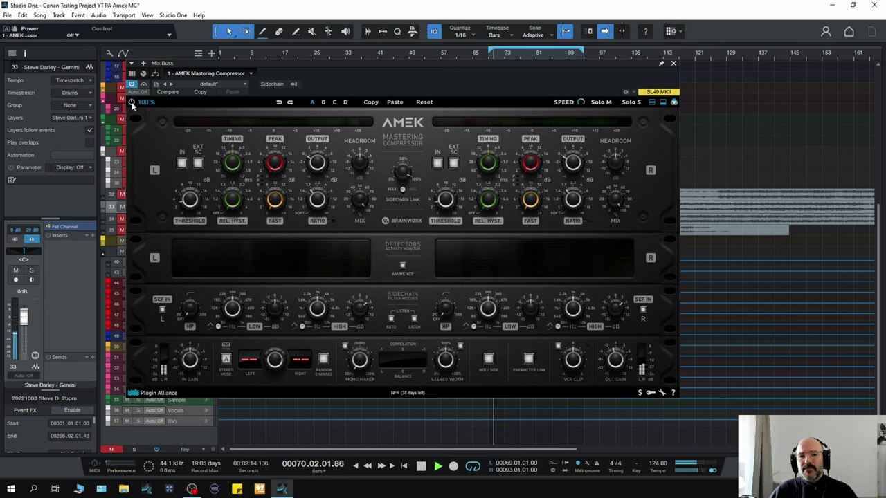
click(132, 103)
key(space)
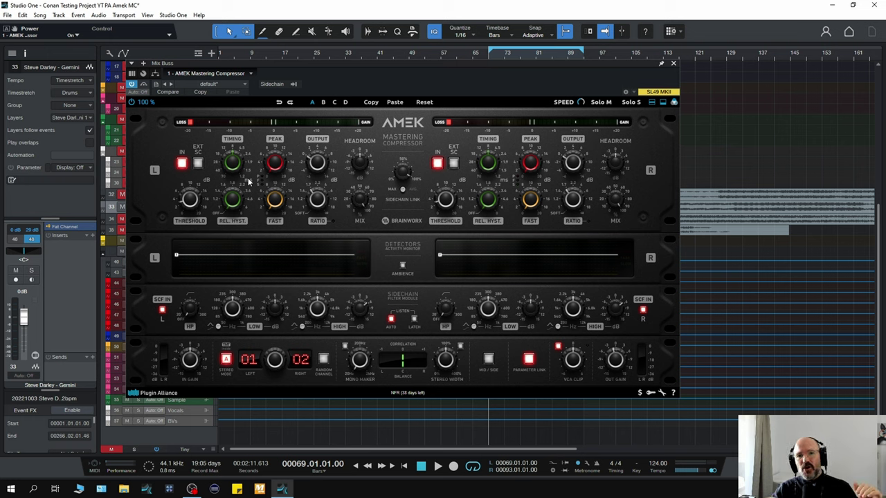
Step: While playing, set the Peak to about 9.4 dB and shorten Timing from 1.9 to 1.5 ms
key(space)
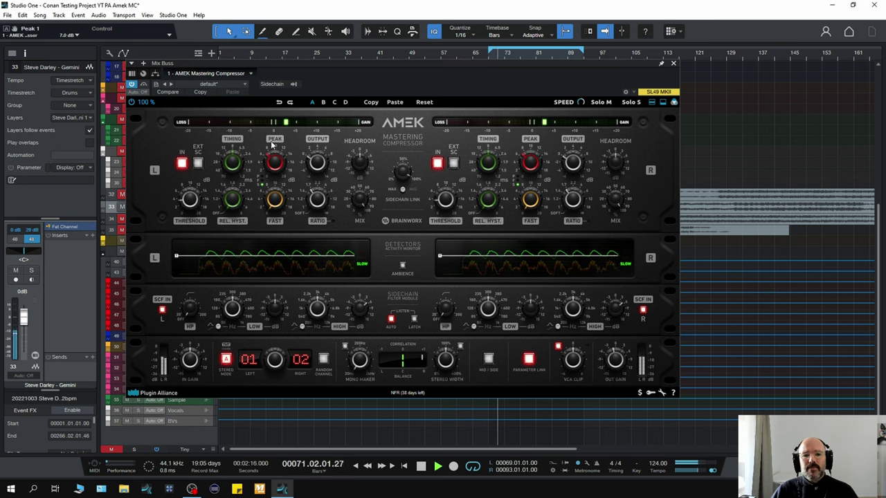
drag(274, 166, 270, 159)
key(space)
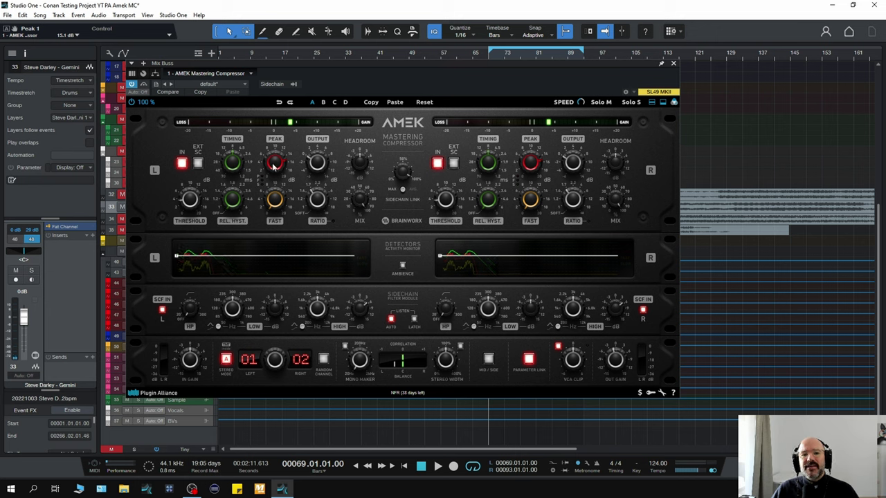
drag(274, 165, 270, 176)
key(space)
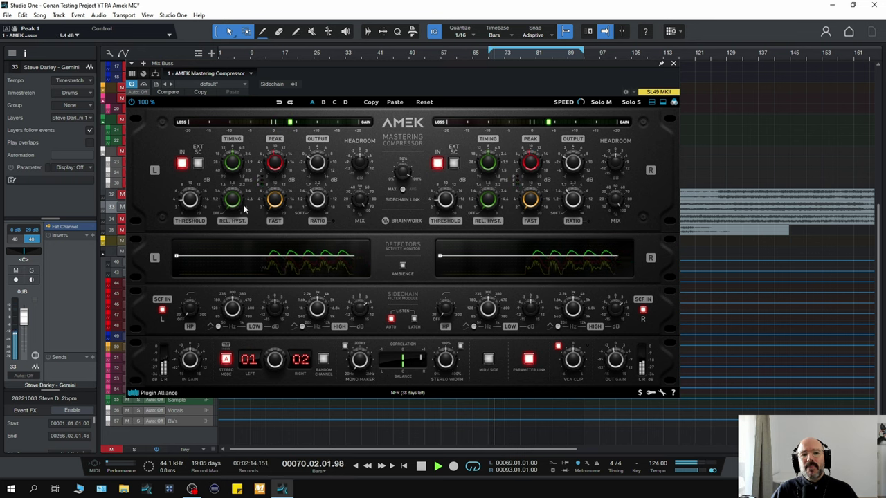
drag(230, 168, 226, 179)
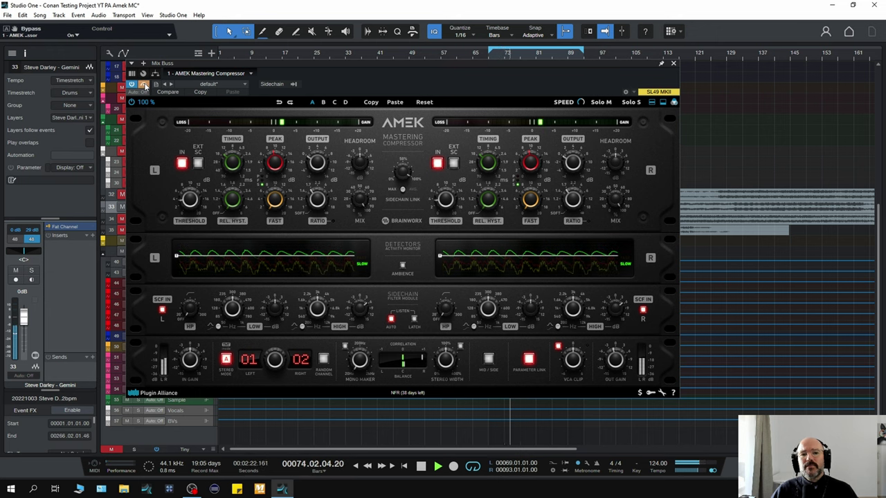
Step: Raise the compressor's Fast setting to 16.1 dB, comparing against bypass, and leave it active
click(144, 84)
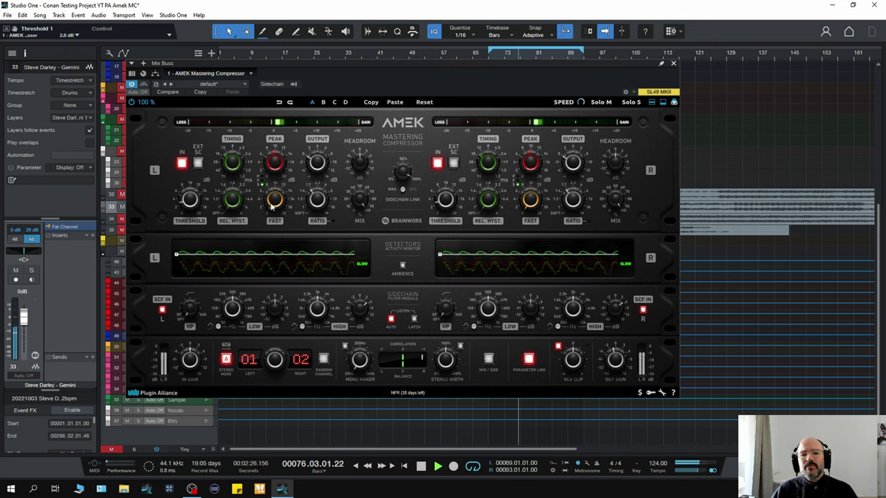
mouse_move(274, 200)
mouse_down()
mouse_move(273, 172)
mouse_move(273, 200)
mouse_up()
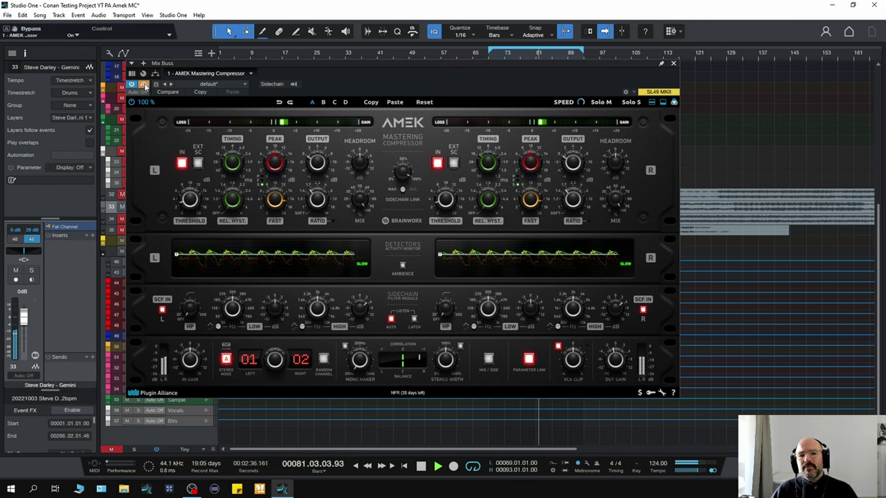
click(144, 84)
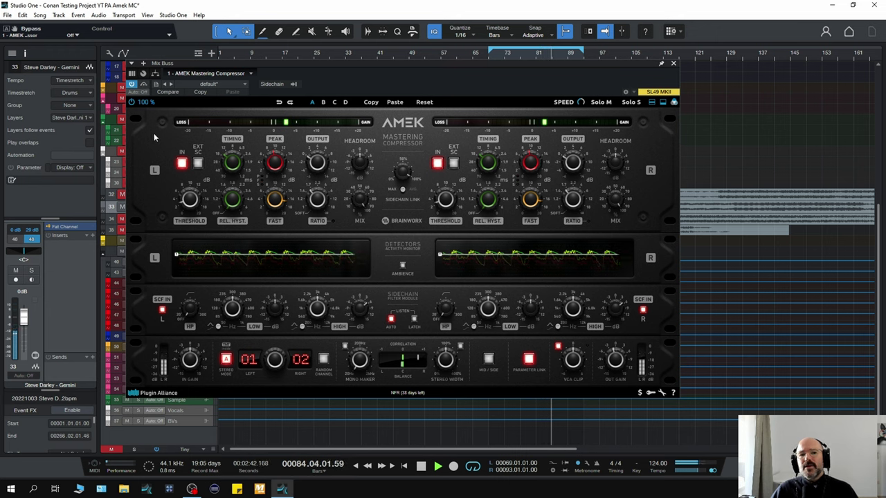
Step: Stop playback so it returns to bar 69
key(space)
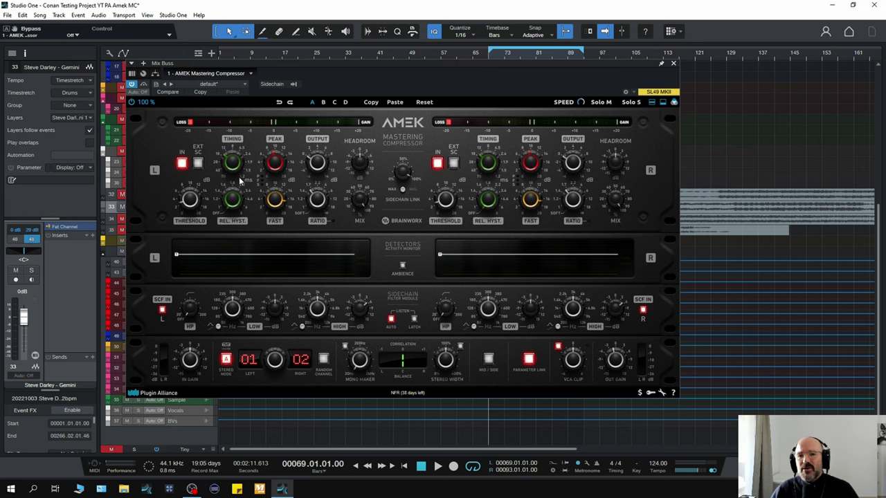
Step: Raise the compression threshold slightly while the mix plays
key(space)
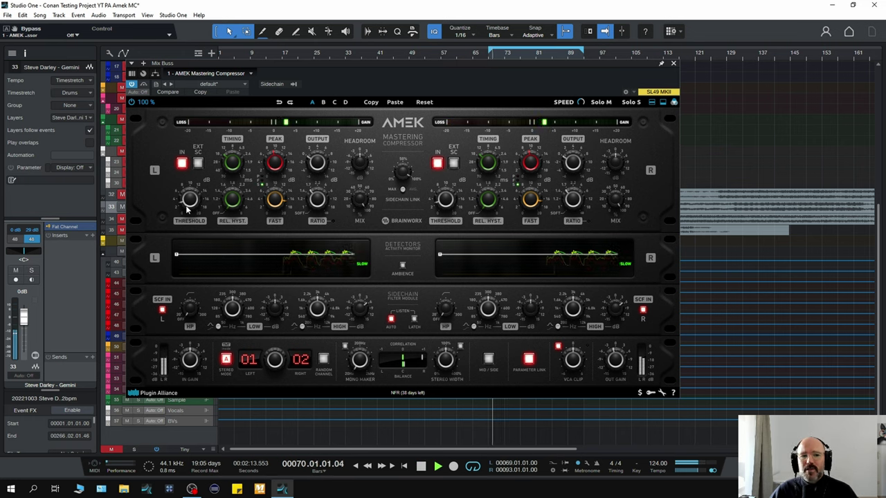
drag(183, 207, 185, 203)
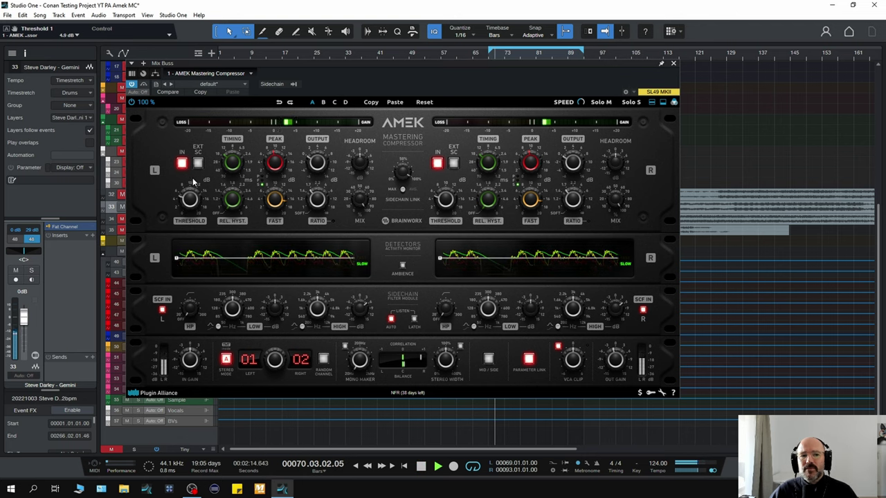
key(space)
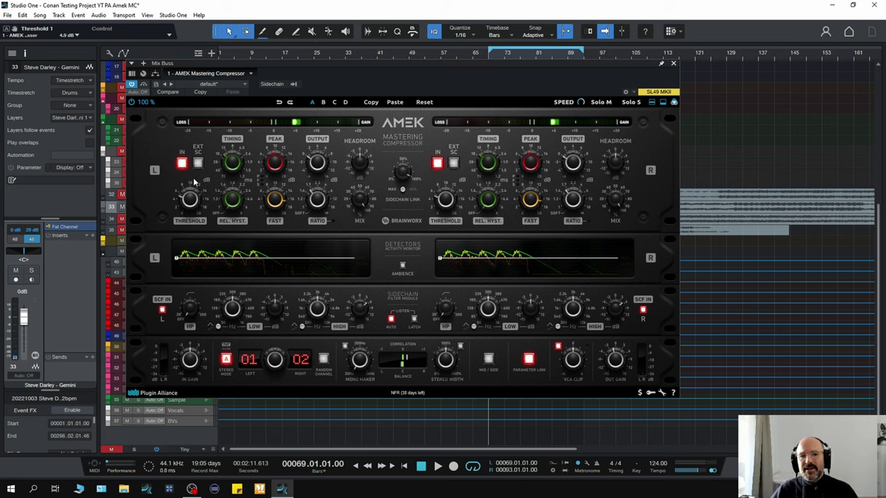
Step: Compare the mix against bypass and set the Fast stage to 12.1 dB
key(space)
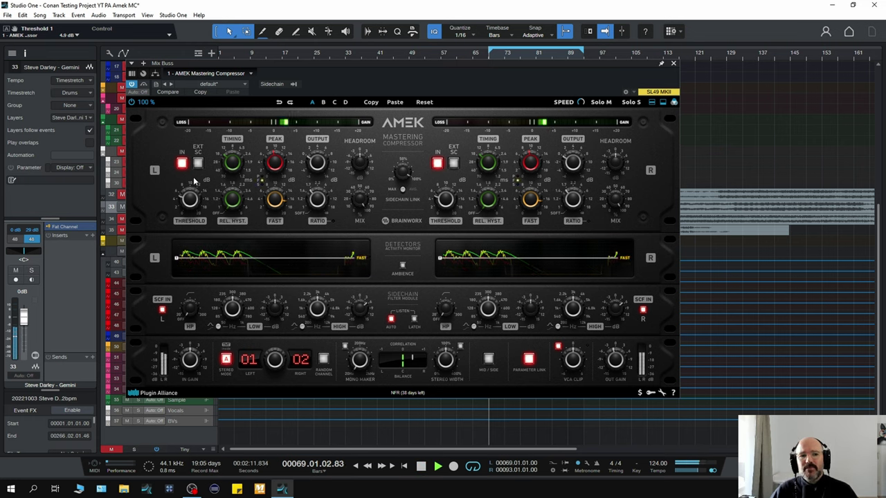
click(144, 85)
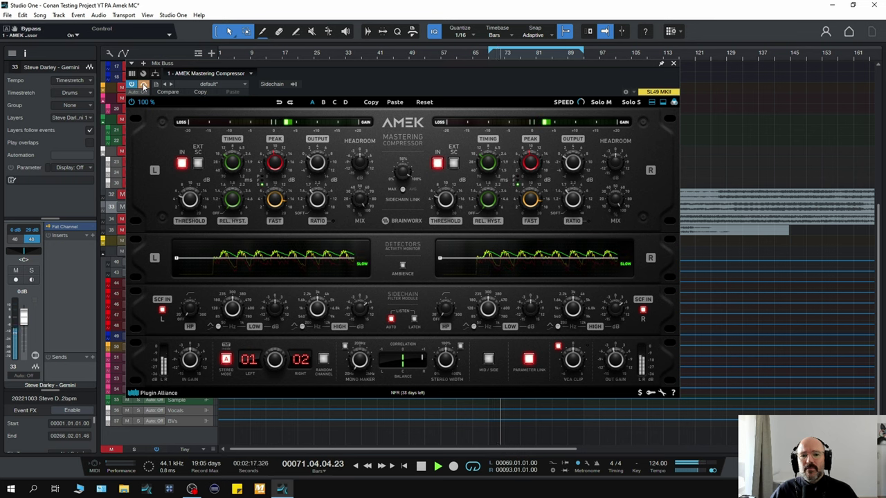
click(143, 85)
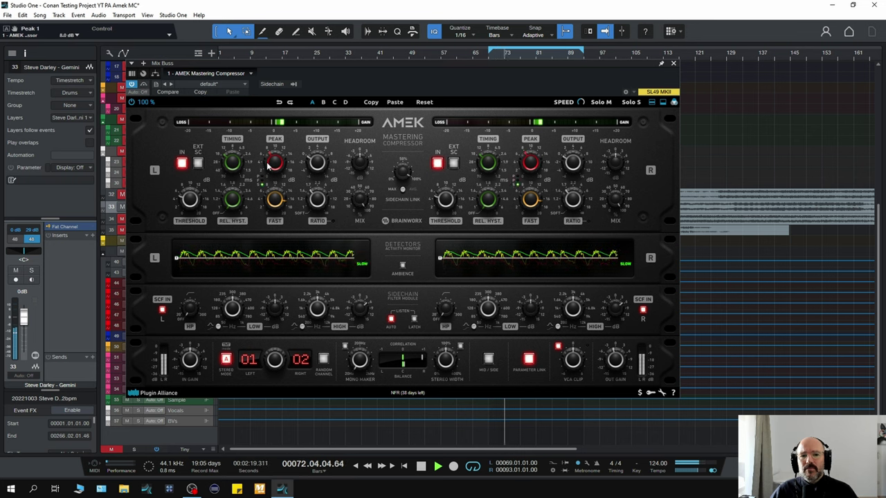
scroll(274, 208, up, 5)
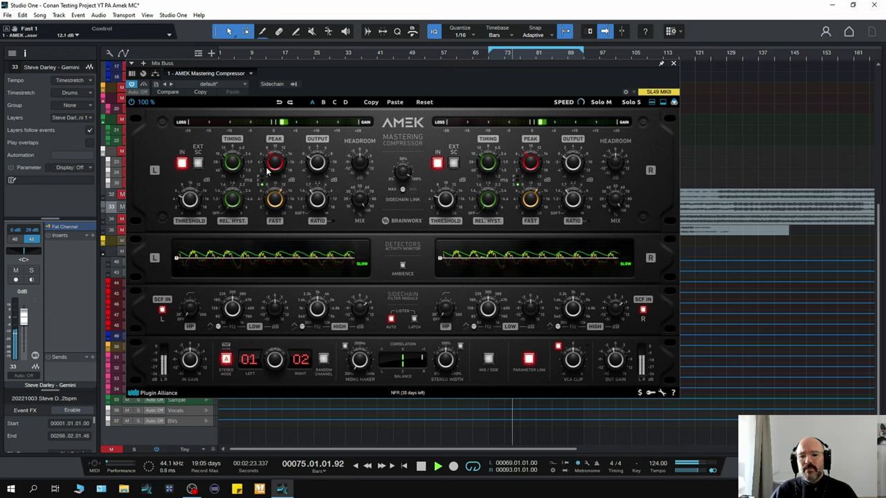
Step: Turn on stereo width at 111% and set the mono maker to 84 Hz
key(space)
click(459, 347)
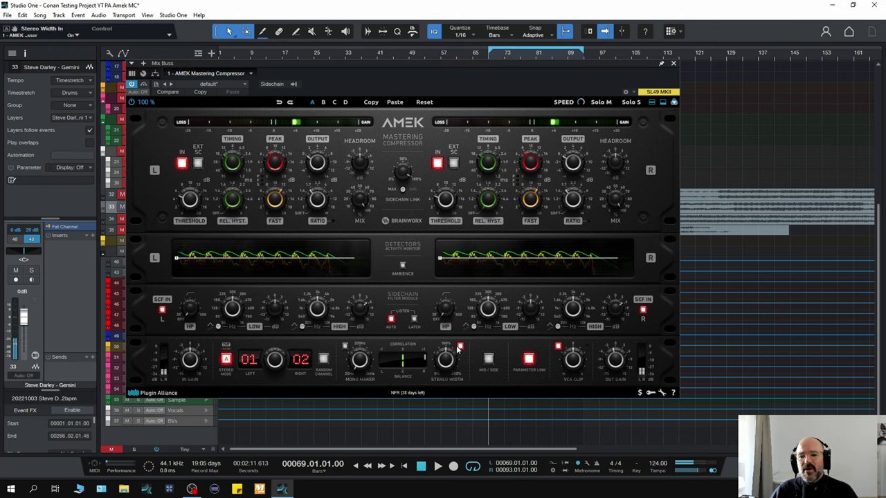
scroll(452, 354, up, 2)
key(space)
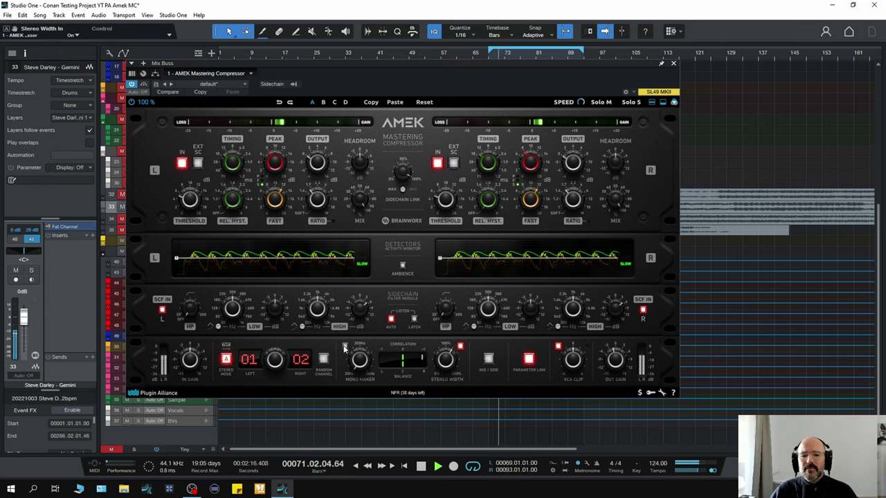
mouse_move(351, 342)
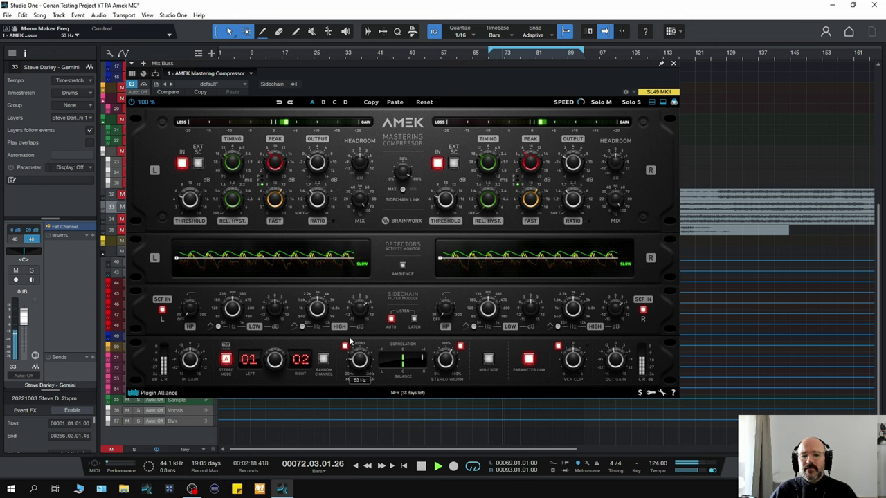
mouse_move(350, 342)
mouse_down()
mouse_move(352, 353)
mouse_move(355, 333)
mouse_up()
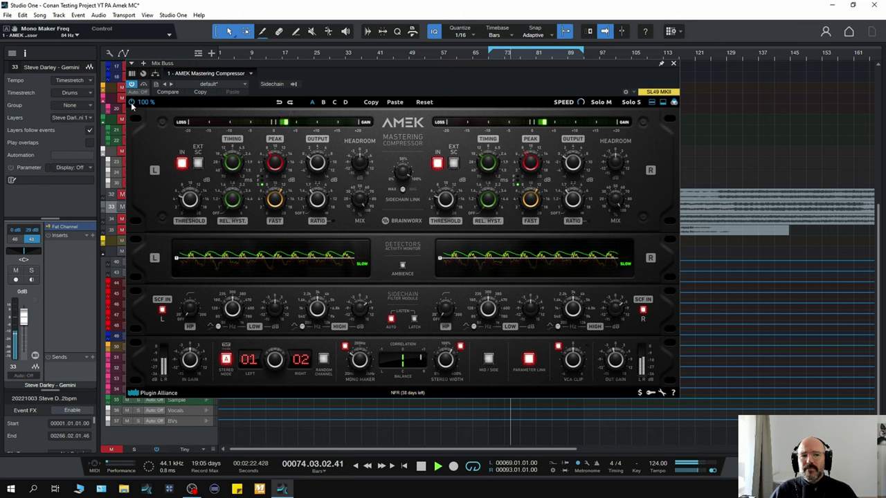
Step: Compare the sound with the compressor powered off and bypassed, then restore it
click(131, 103)
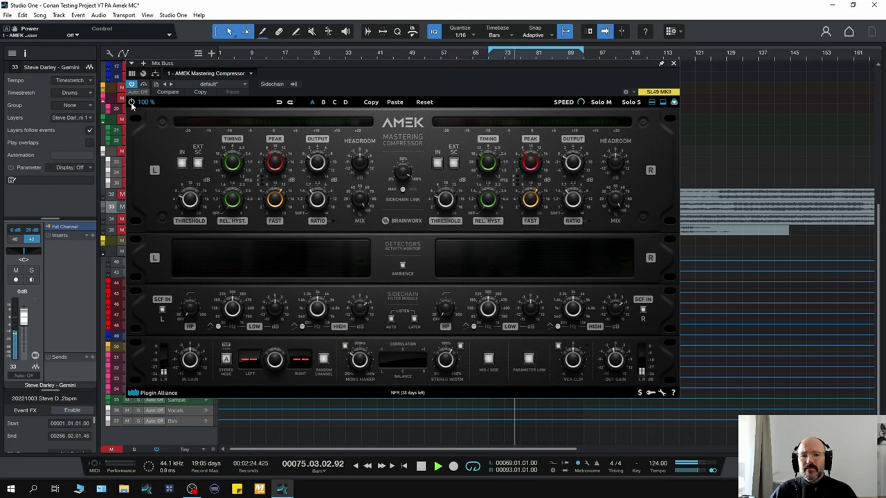
click(131, 103)
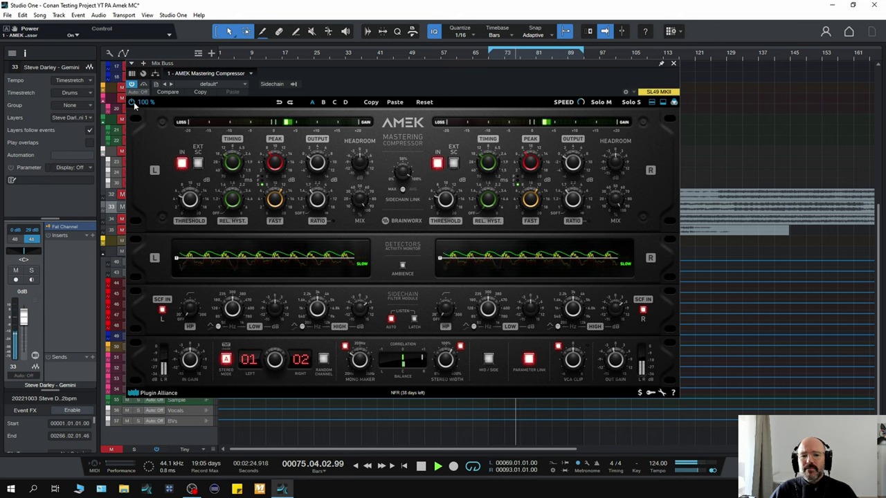
click(614, 359)
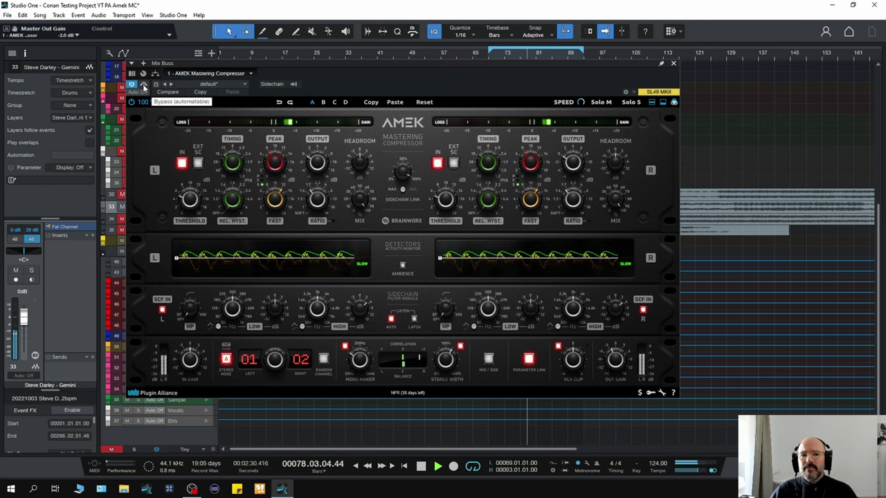
click(143, 85)
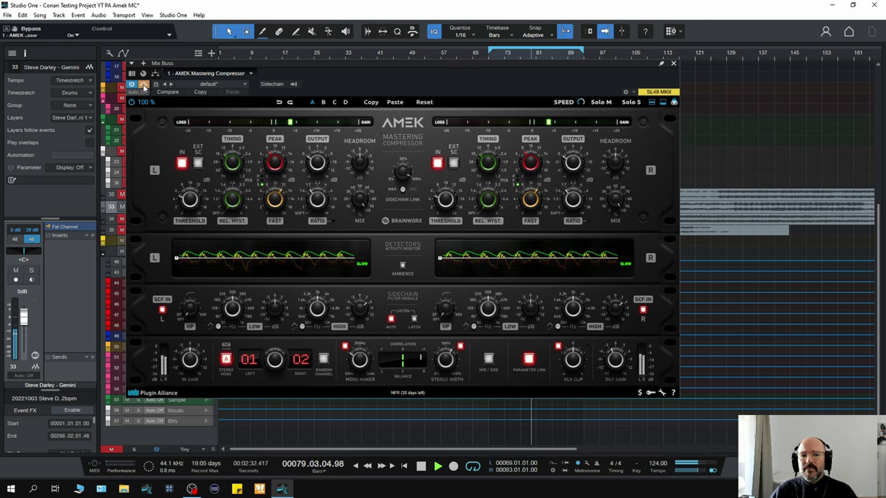
click(143, 84)
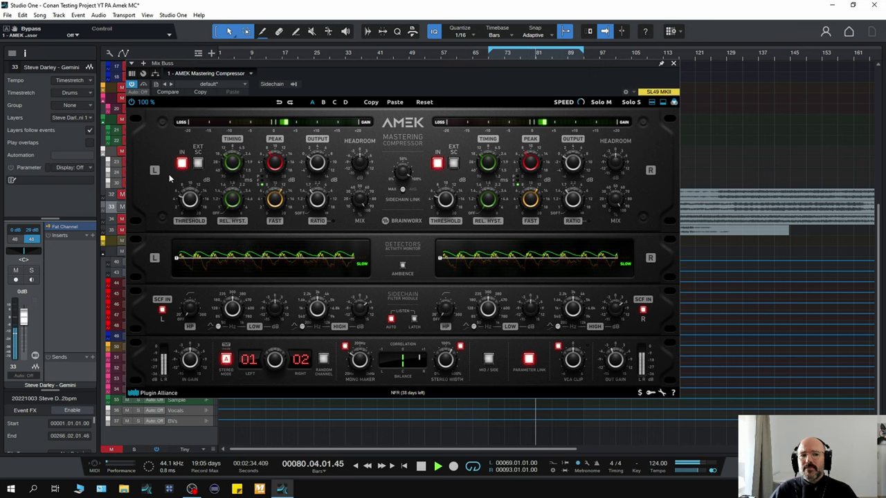
Step: Lower the stereo width to about 107%, keeping the mono maker at 84 Hz
key(space)
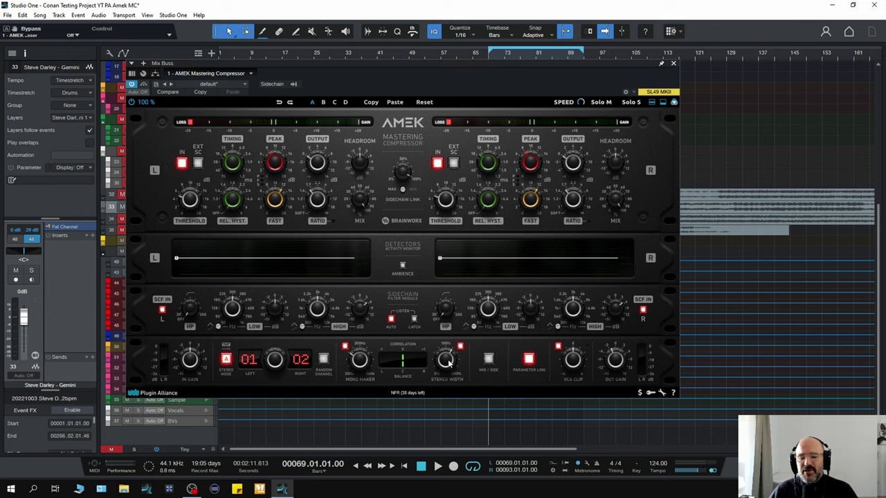
mouse_move(442, 368)
scroll(442, 367, down, 6)
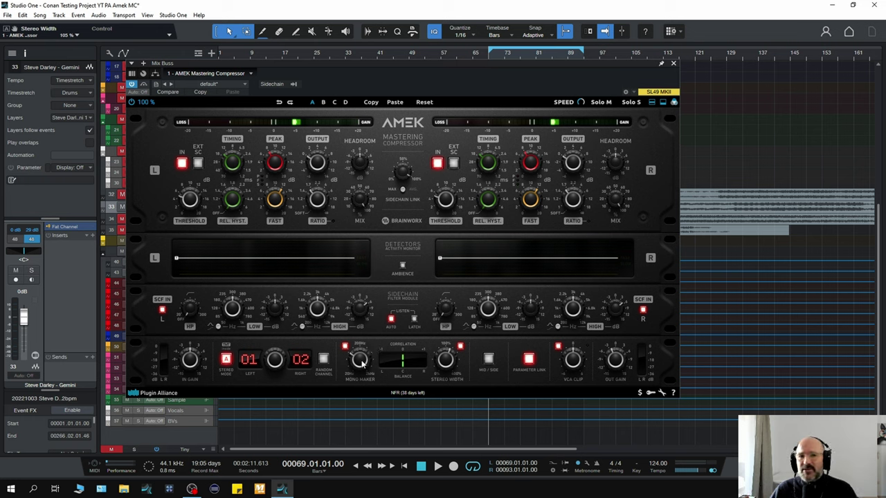
mouse_move(360, 364)
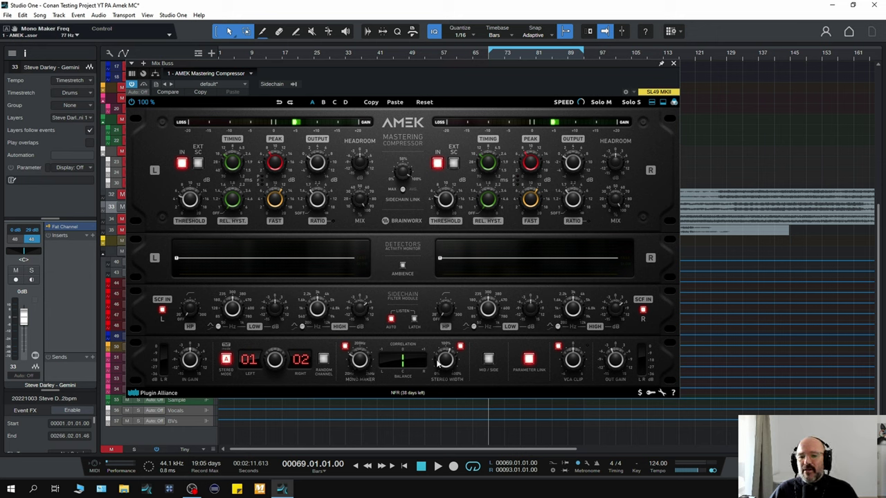
scroll(442, 361, down, 3)
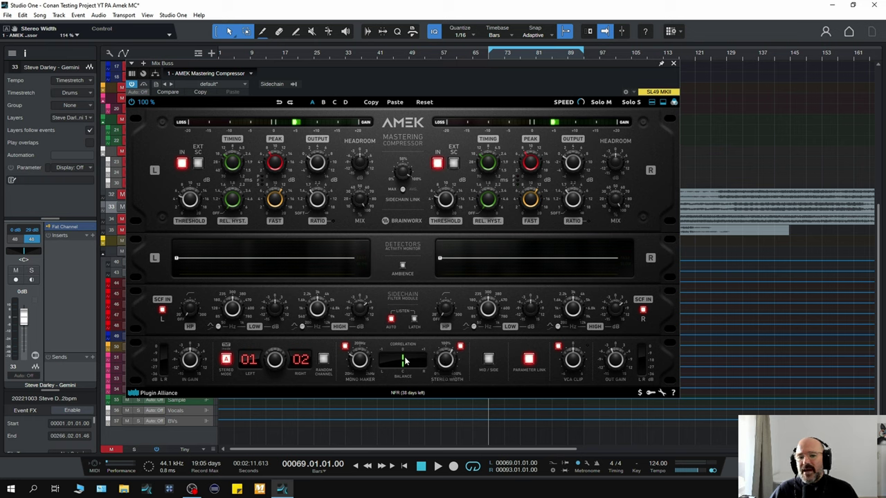
scroll(442, 361, down, 1)
scroll(441, 361, down, 2)
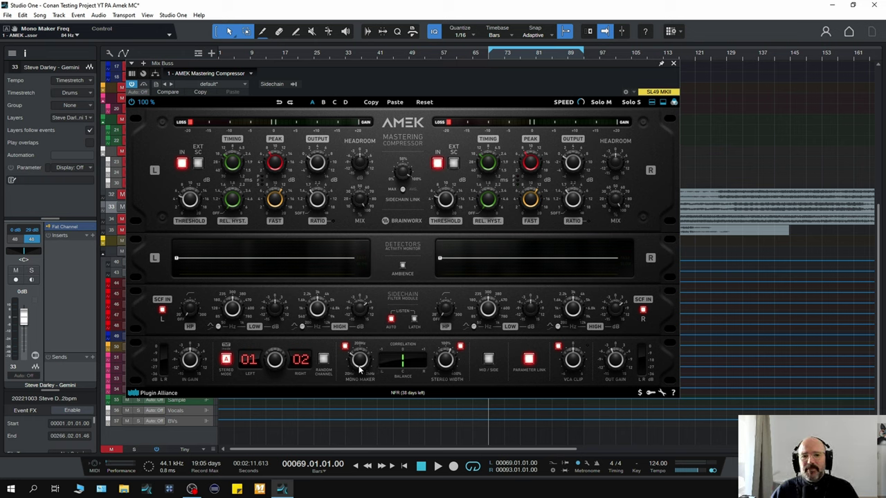
Step: Play the mix from bar 69 through the finished compressor settings
key(space)
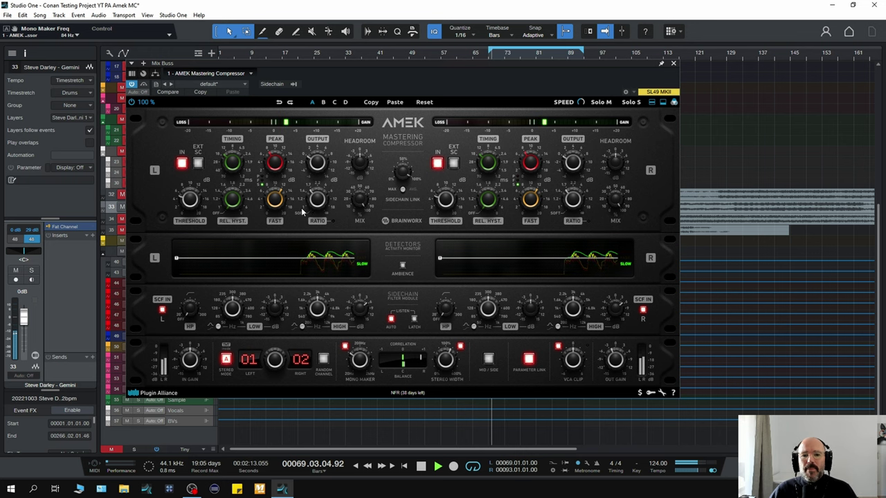